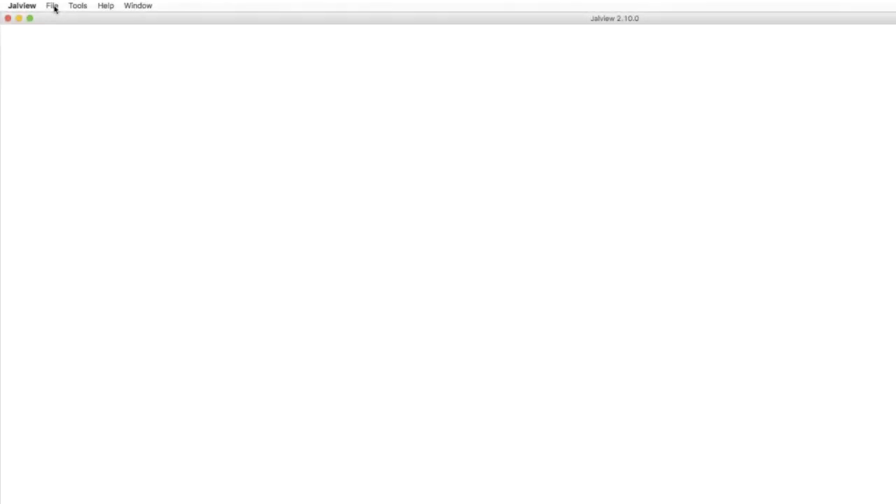
pyautogui.click(54, 6)
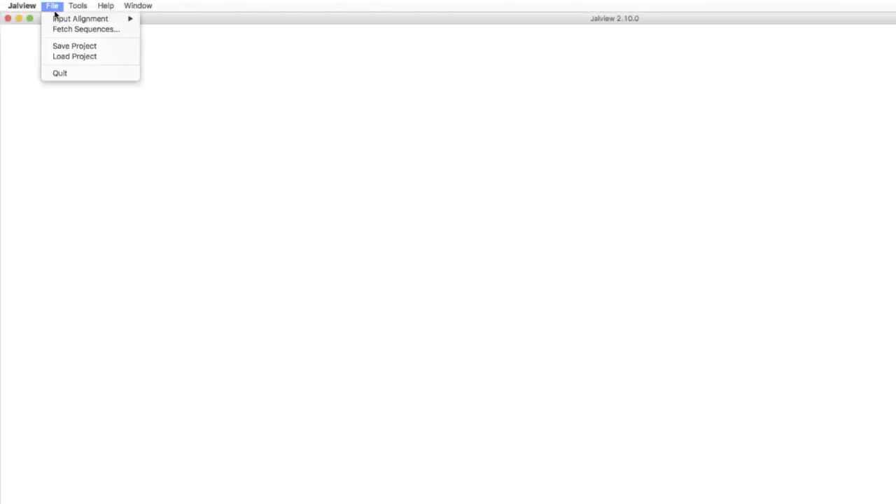
pyautogui.moveTo(58, 18)
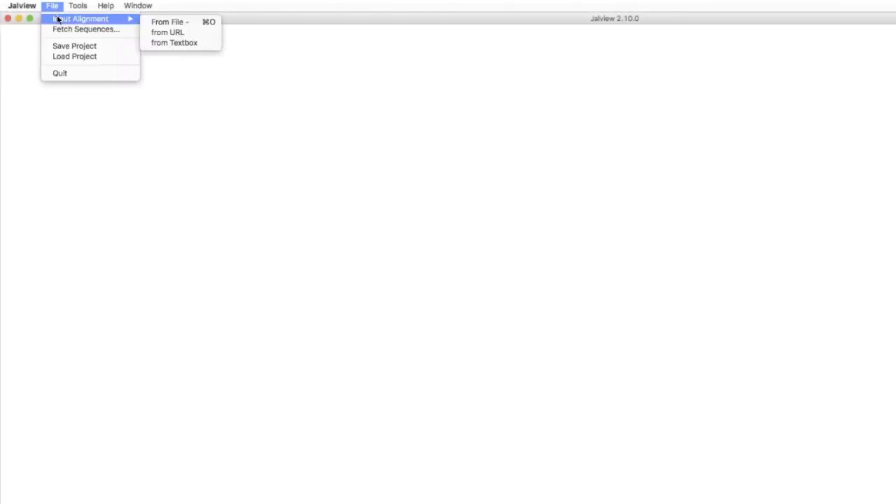
pyautogui.click(168, 33)
pyautogui.press('BackSpace')
pyautogui.write('http://www.jalview.org/tutorial/interleukin7.fa')
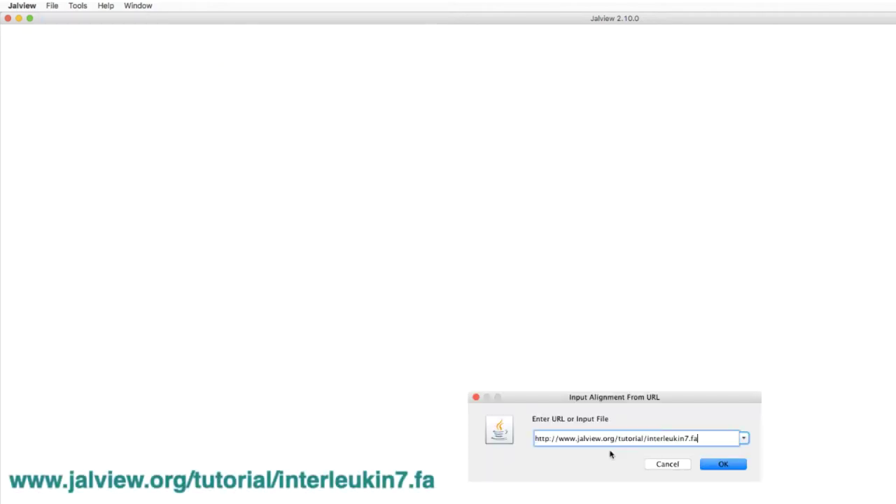
# Load the interleukin7 alignment from the URL and browse Web Service > Protein Disorder.
pyautogui.click(709, 465)
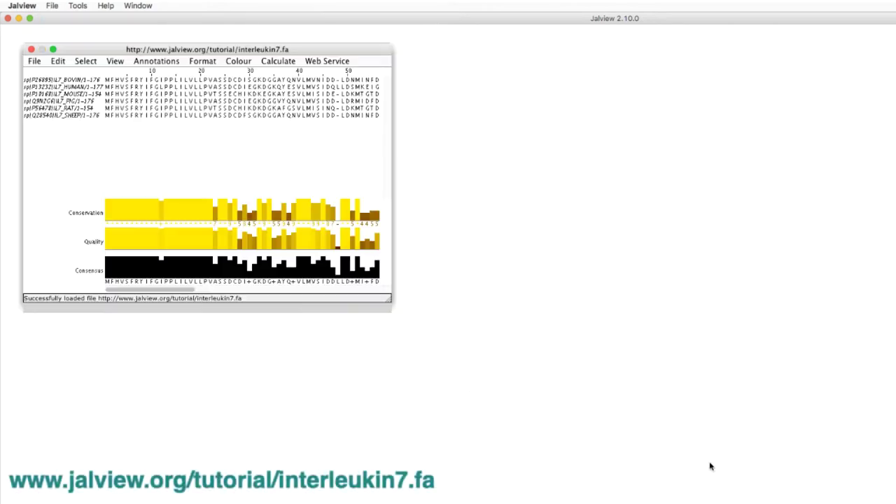
pyautogui.click(325, 64)
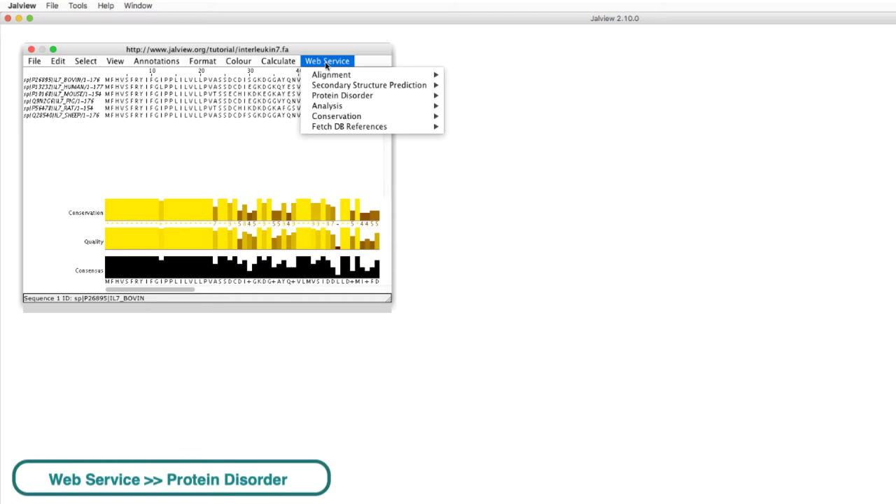
pyautogui.moveTo(327, 96)
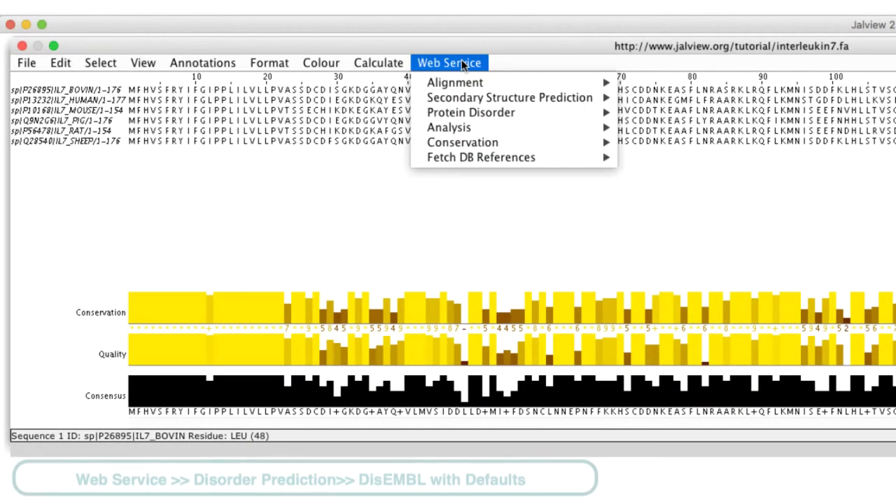
# Inspect the new DisEMBL disorder prediction rows by selecting alignment column 22.
pyautogui.moveTo(470, 112)
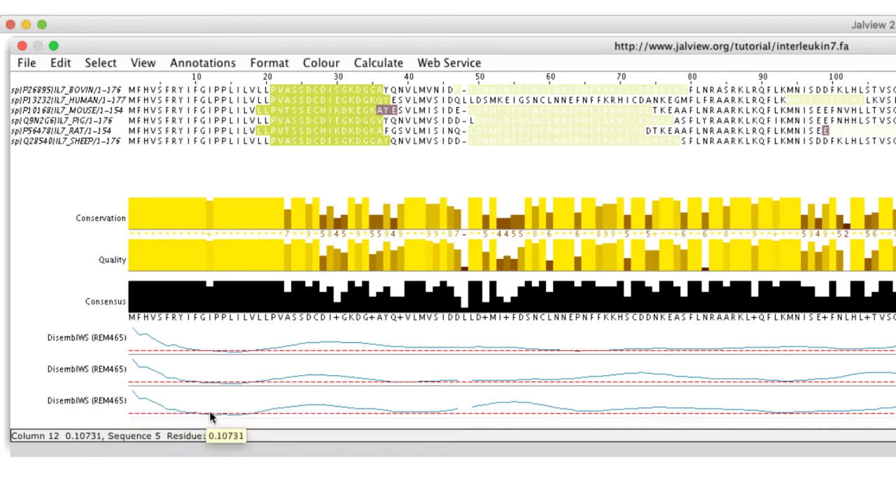
pyautogui.click(282, 409)
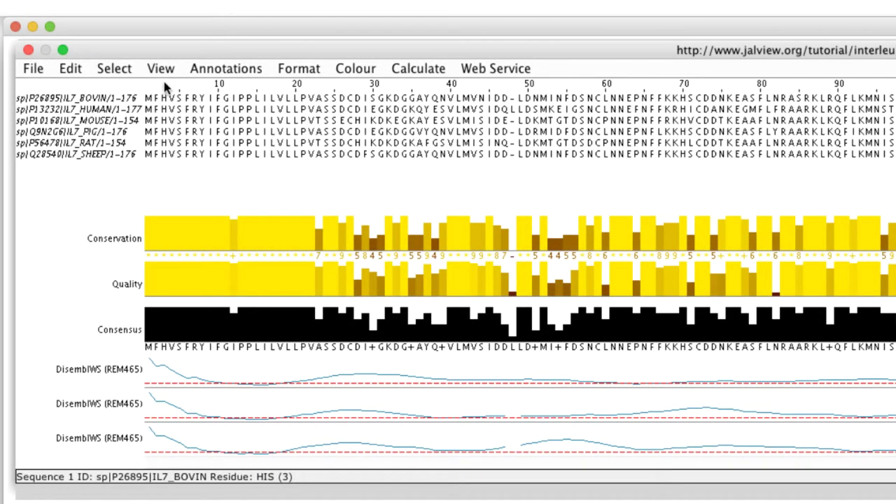
# Turn on Show Sequence Features in the View menu to highlight disorder regions.
pyautogui.click(163, 69)
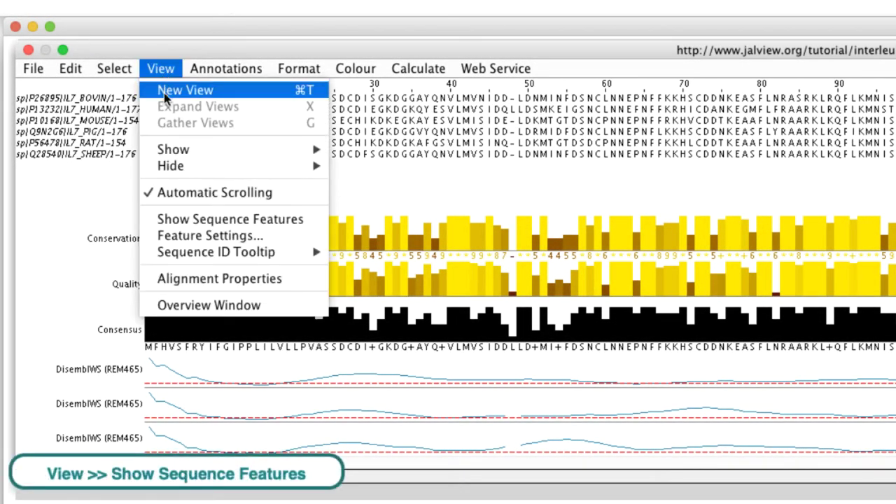
pyautogui.click(196, 220)
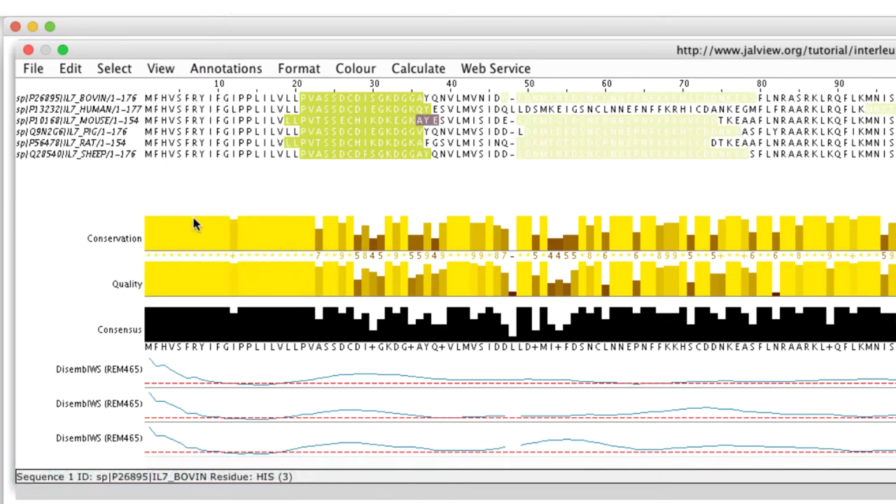
pyautogui.click(162, 68)
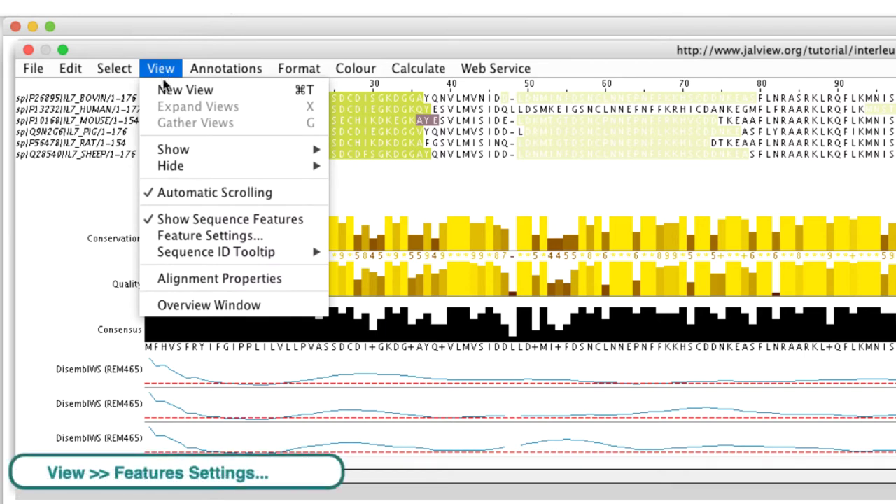
# In Feature Settings, move REM465 to the top, optimise order, and show REM465, HOTLOOPS, COILS.
pyautogui.click(222, 238)
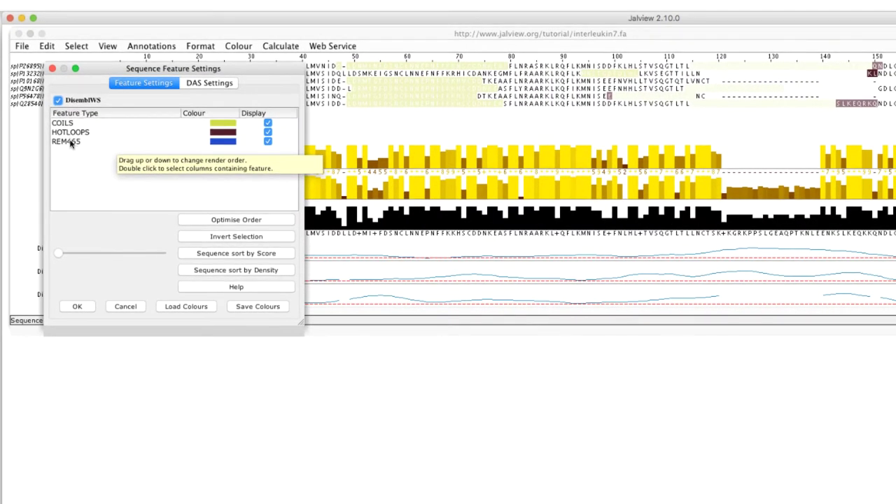
pyautogui.click(71, 142)
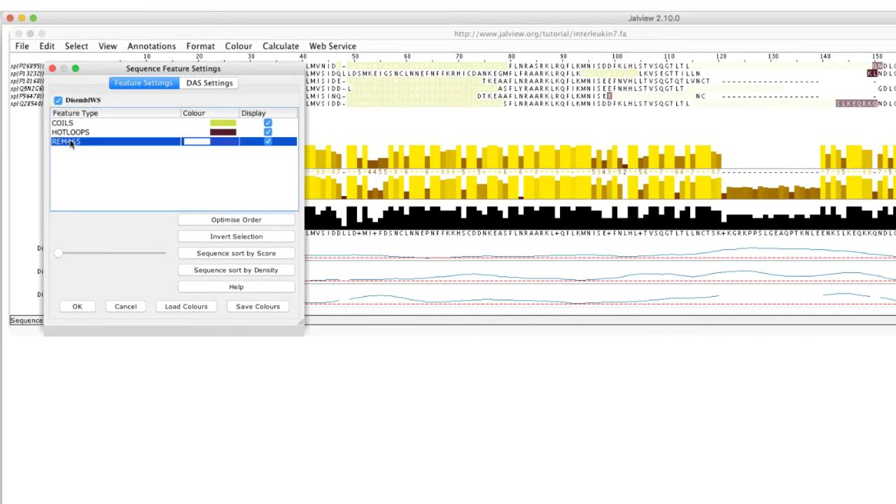
pyautogui.moveTo(71, 143); pyautogui.dragTo(71, 124)
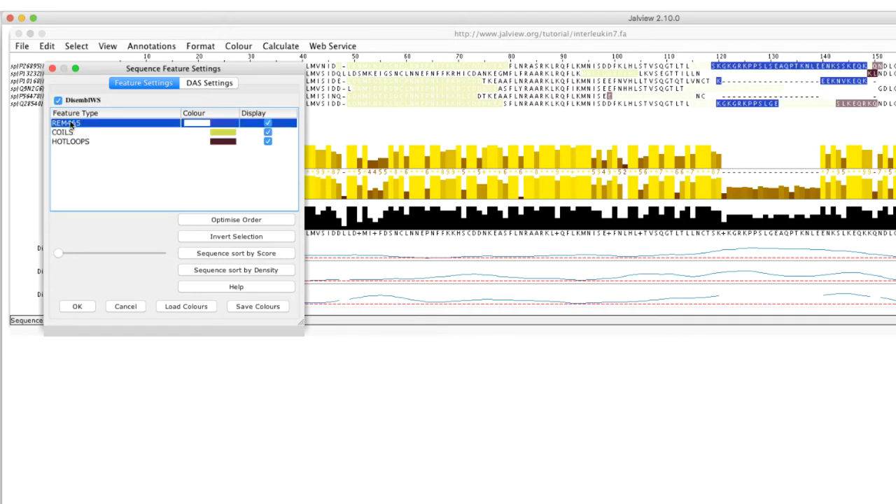
pyautogui.click(223, 220)
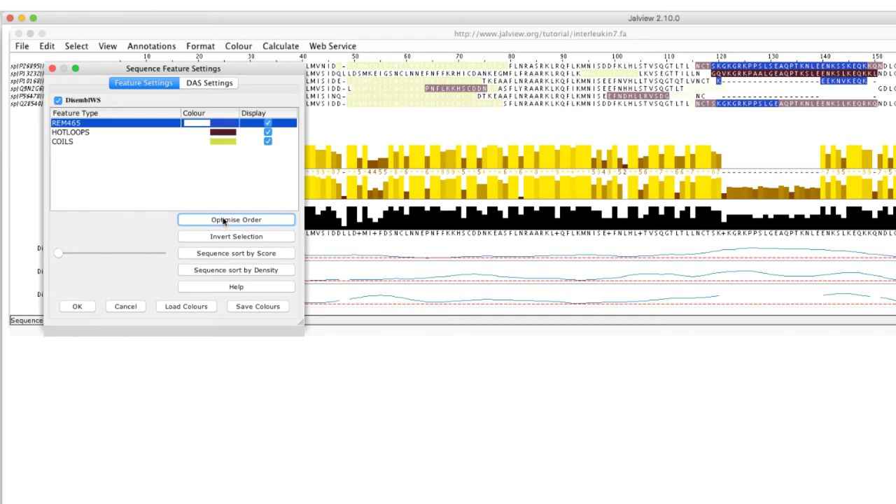
pyautogui.click(268, 132)
pyautogui.click(268, 123)
pyautogui.click(268, 123)
pyautogui.click(268, 132)
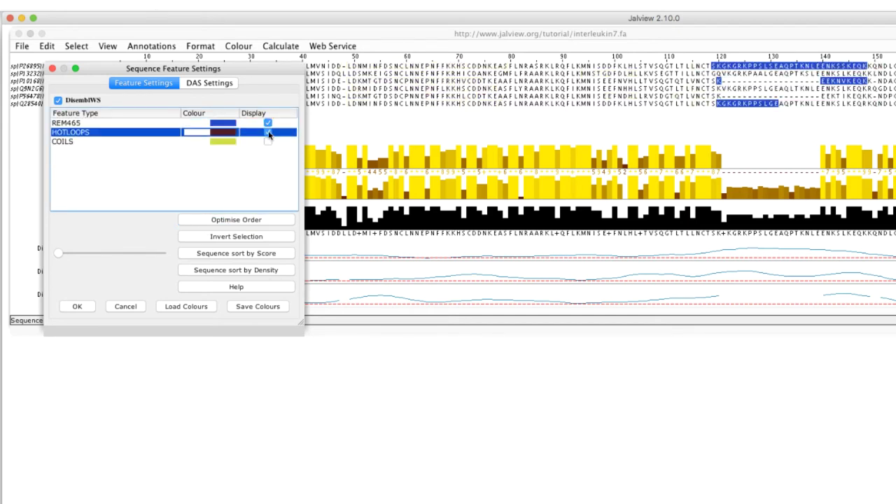
pyautogui.click(268, 141)
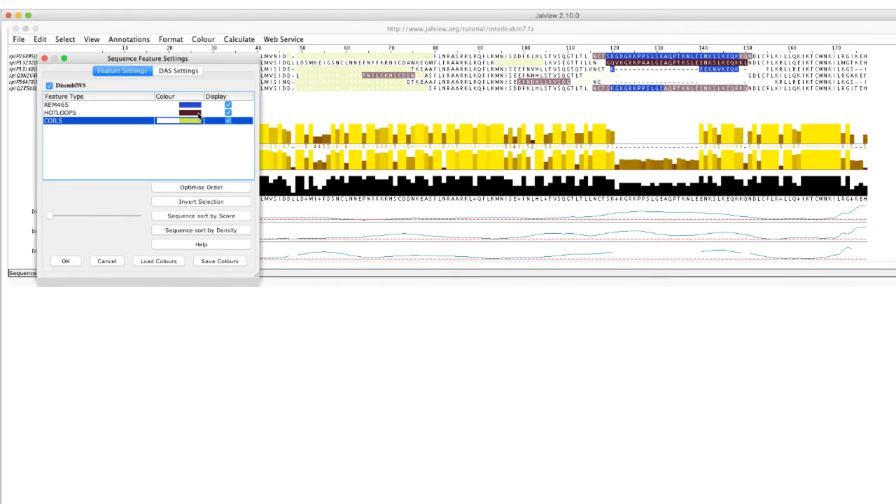
# Set the HOTLOOPS graduated colour's maximum value to pink.
pyautogui.click(199, 114)
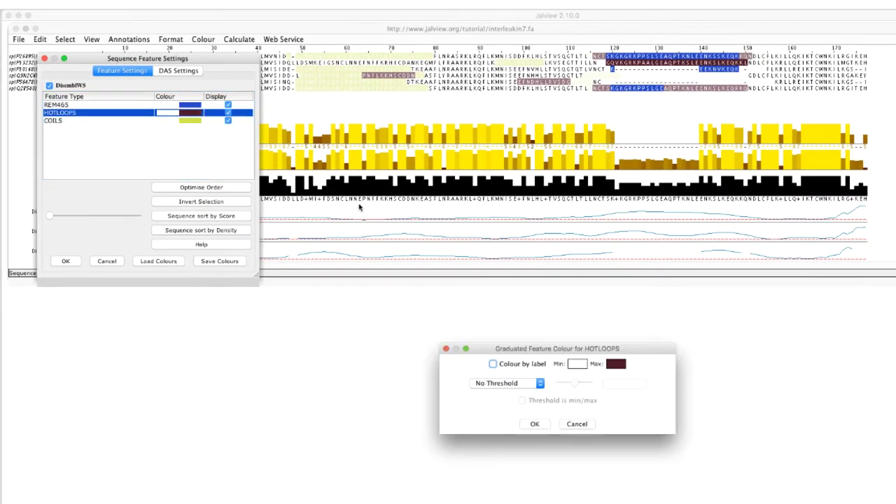
pyautogui.click(617, 367)
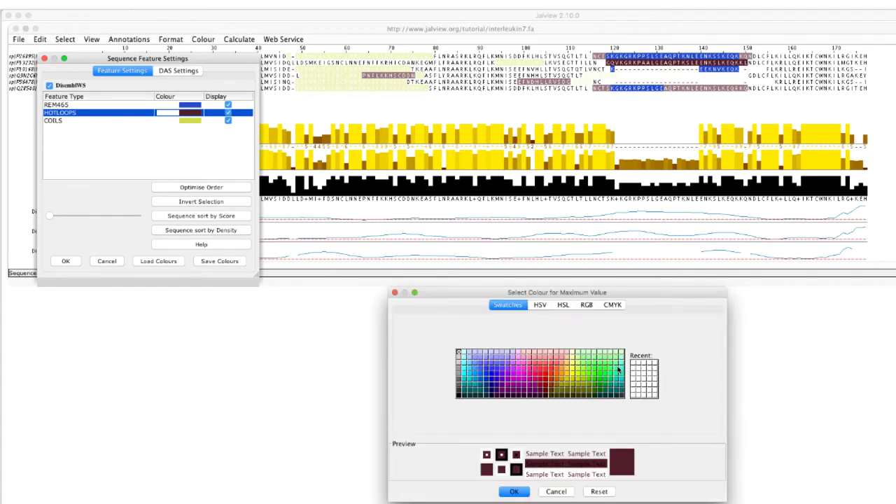
pyautogui.click(529, 367)
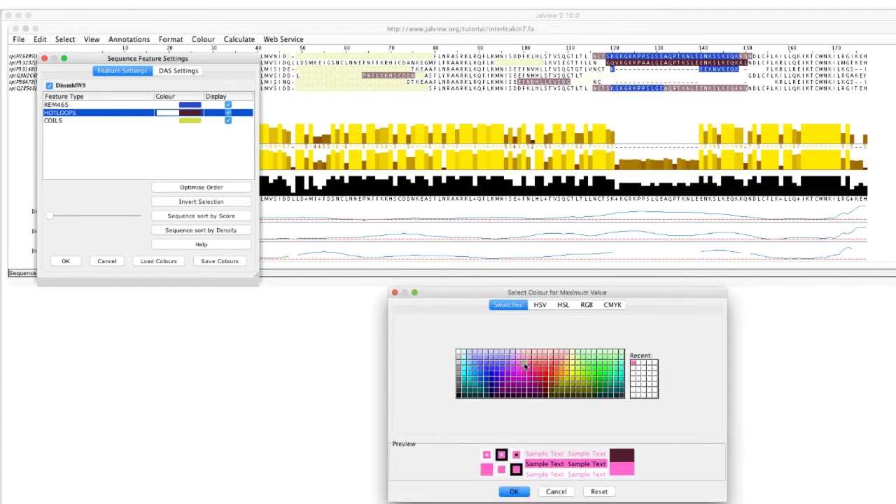
pyautogui.click(518, 493)
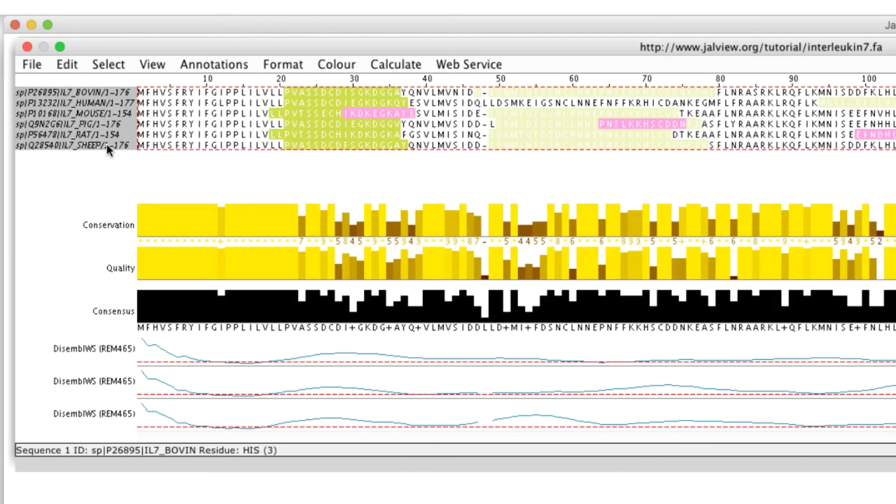
# Open structure 3di3 in Jmol from the sheep sequence's 3D Structure Data chooser.
pyautogui.rightClick(107, 145)
pyautogui.click(147, 185)
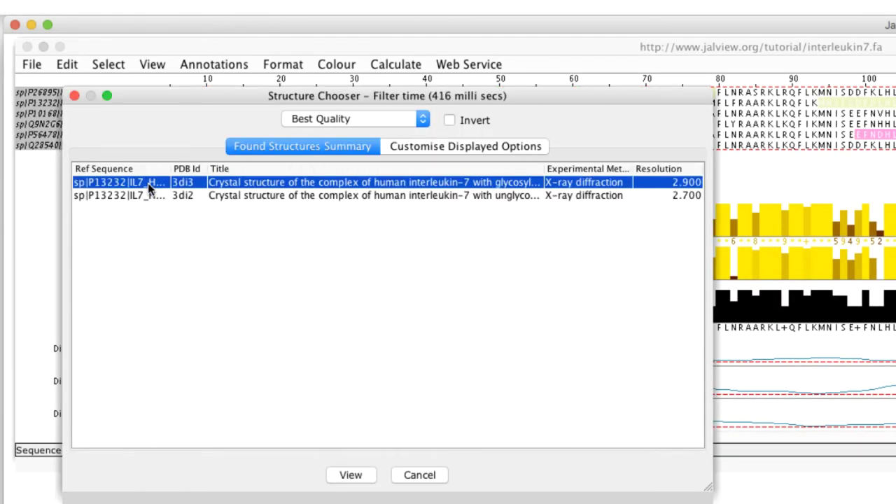
pyautogui.click(358, 475)
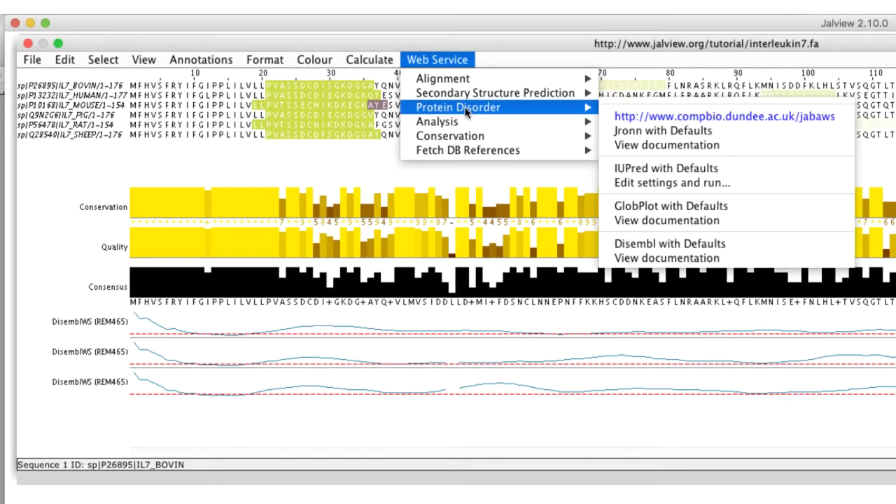
# Run the Jronn and GlobPlot disorder predictions with default settings.
pyautogui.click(642, 129)
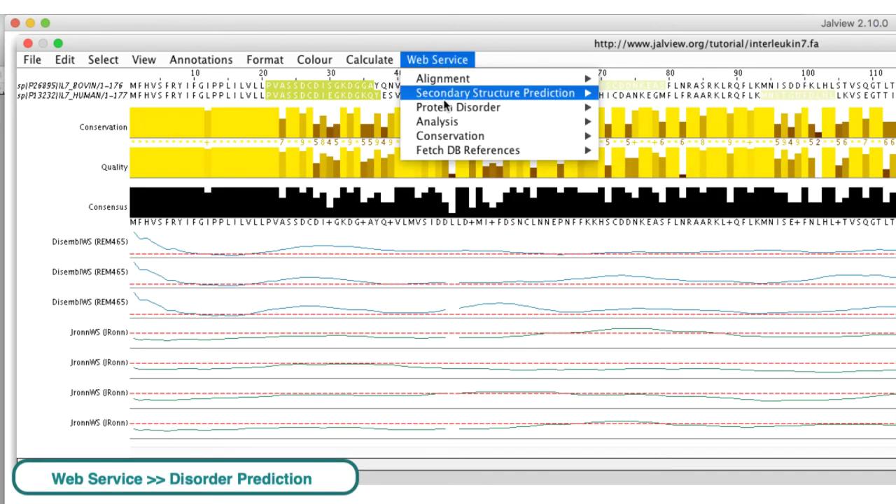
pyautogui.moveTo(490, 107)
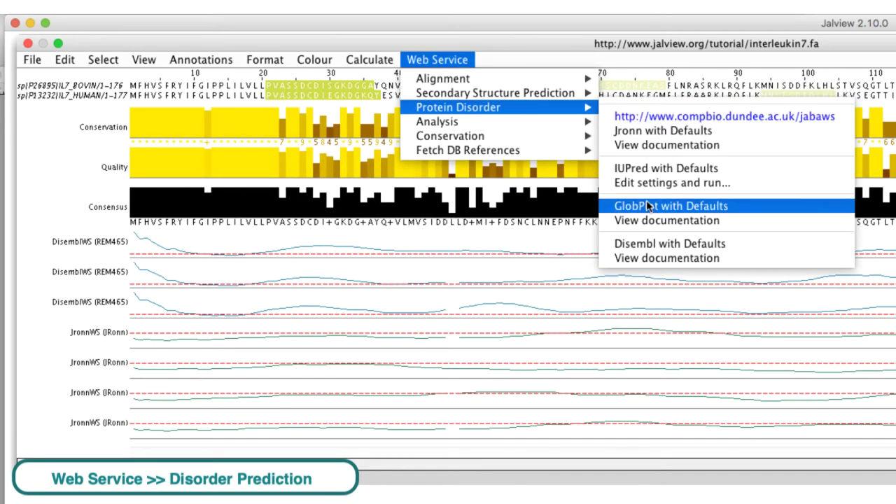
pyautogui.click(647, 206)
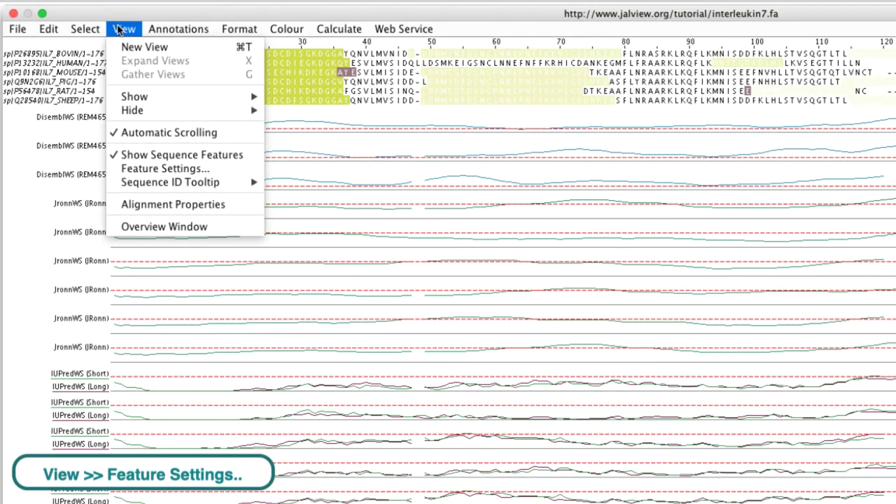
pyautogui.click(165, 168)
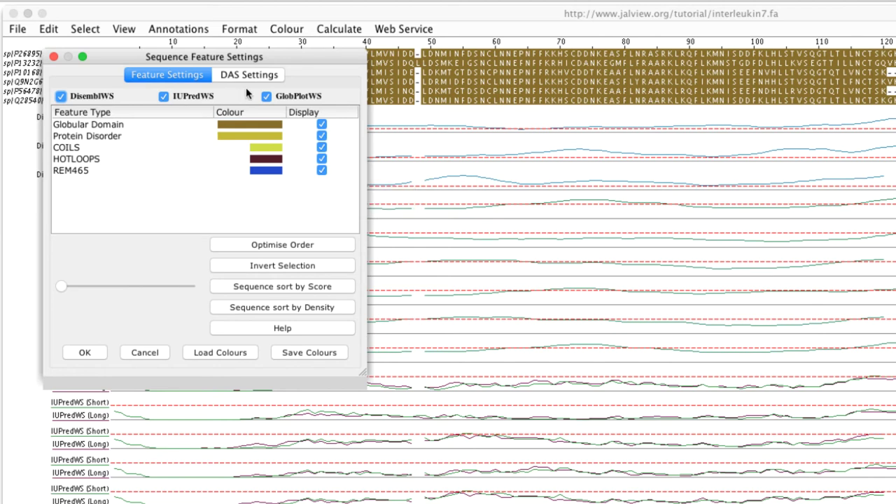
pyautogui.click(267, 96)
pyautogui.click(164, 97)
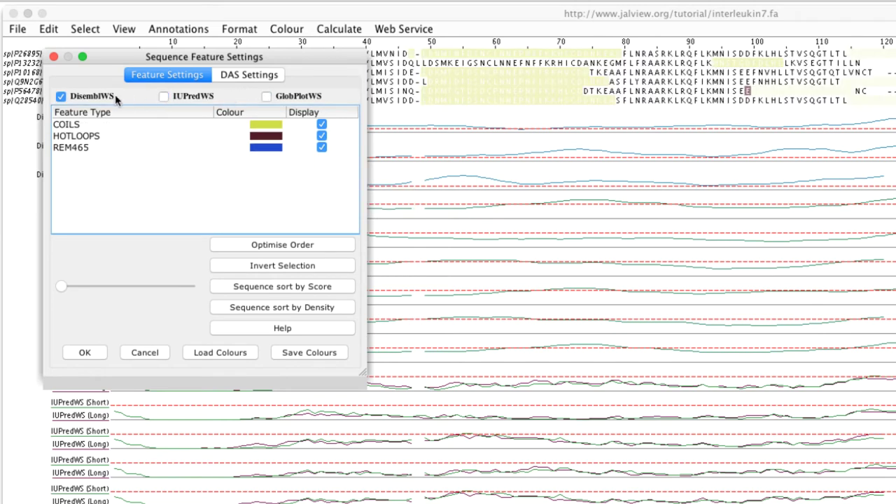
pyautogui.click(61, 97)
pyautogui.click(61, 98)
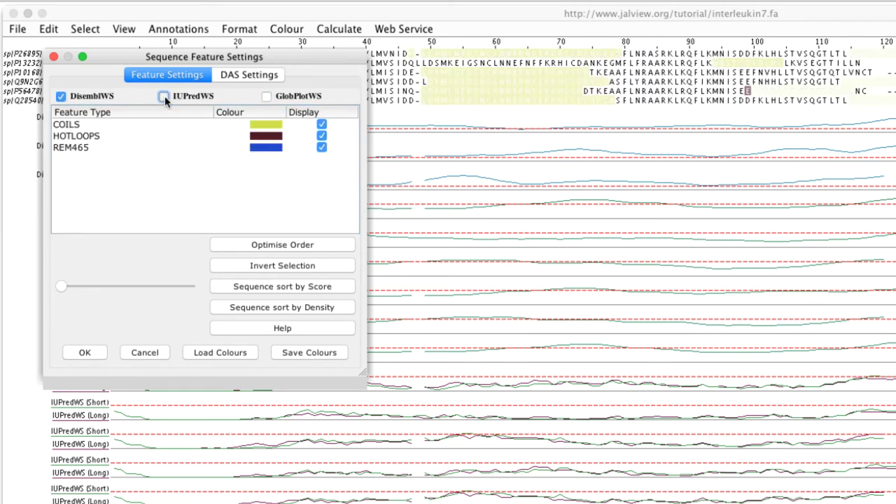
pyautogui.click(164, 96)
pyautogui.click(267, 97)
pyautogui.click(84, 352)
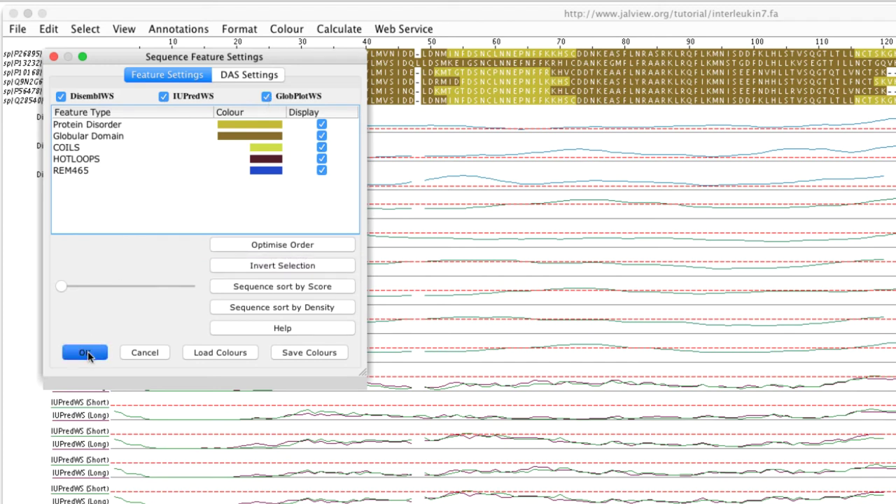
pyautogui.click(123, 30)
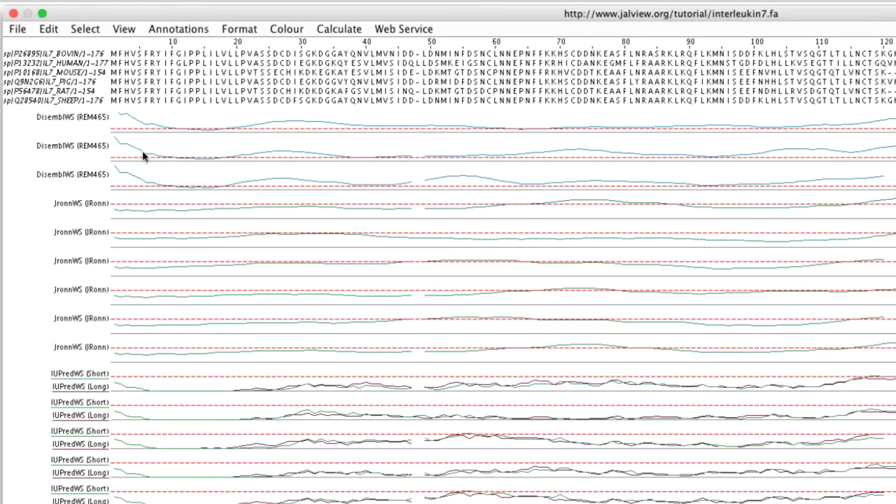
# Colour the alignment by annotation using IUPredWS (Long)_sp|P56478|IL7_RAT.
pyautogui.click(283, 29)
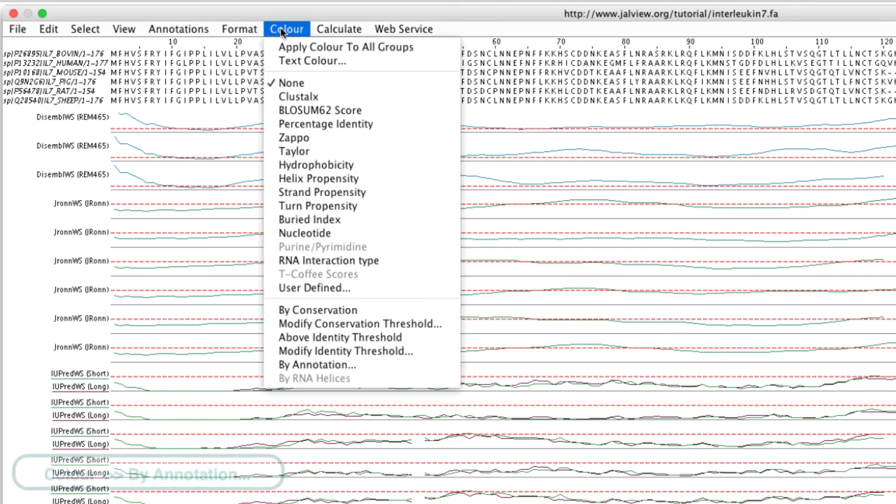
pyautogui.click(310, 365)
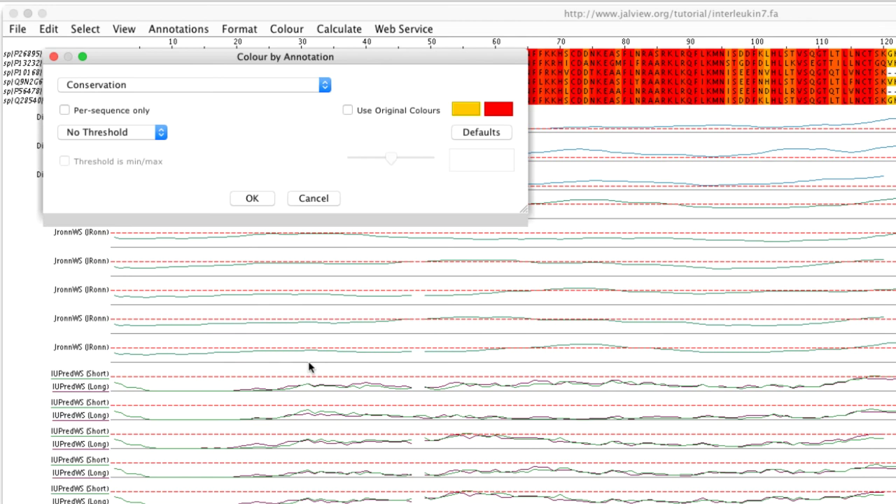
pyautogui.click(325, 86)
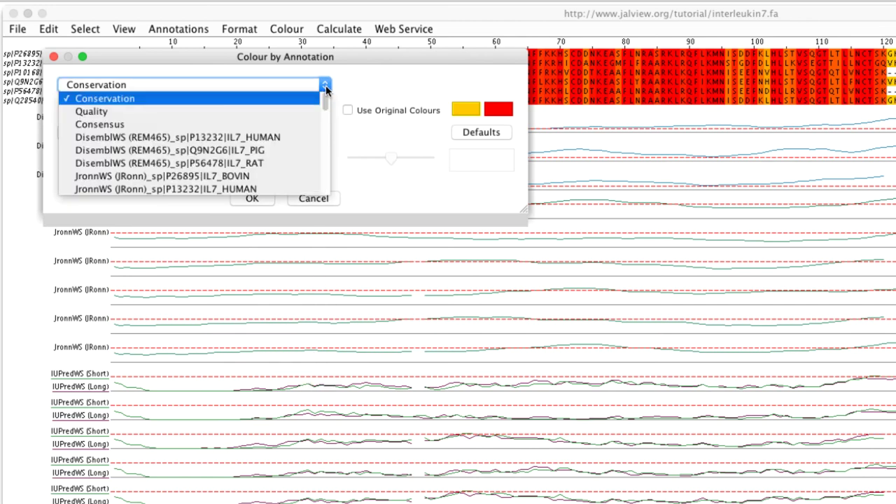
pyautogui.moveTo(326, 100); pyautogui.dragTo(324, 141)
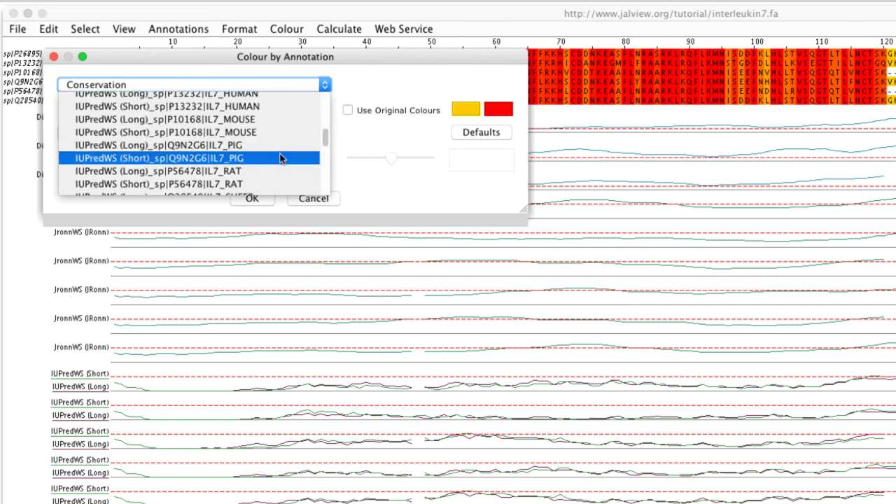
pyautogui.click(246, 172)
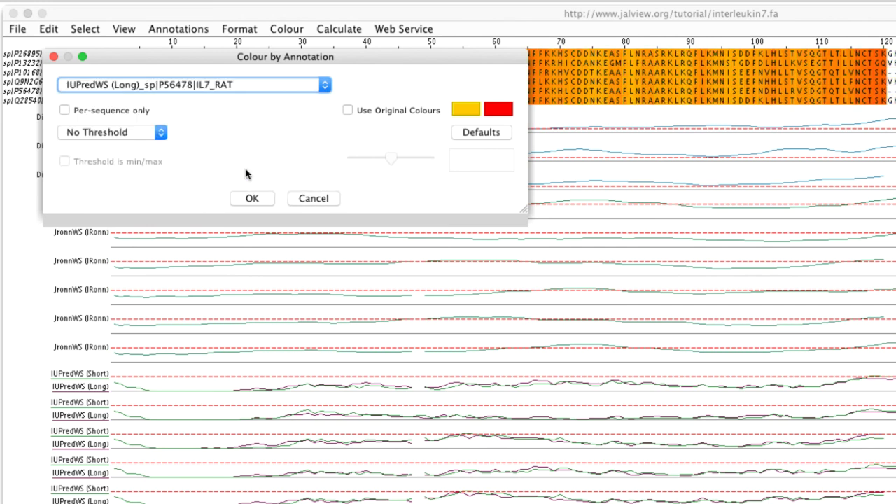
# Apply the IUPred colouring and view structure 3di3 in an enlarged Jmol window.
pyautogui.click(252, 199)
pyautogui.rightClick(55, 99)
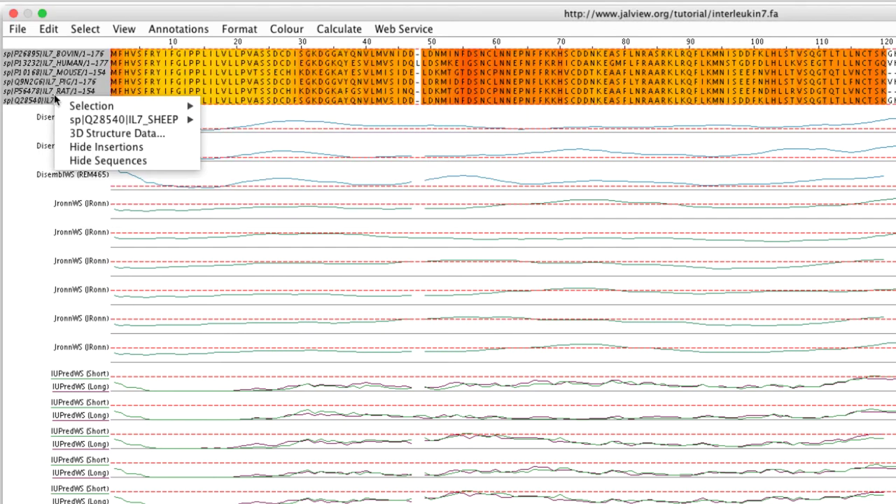
pyautogui.click(116, 133)
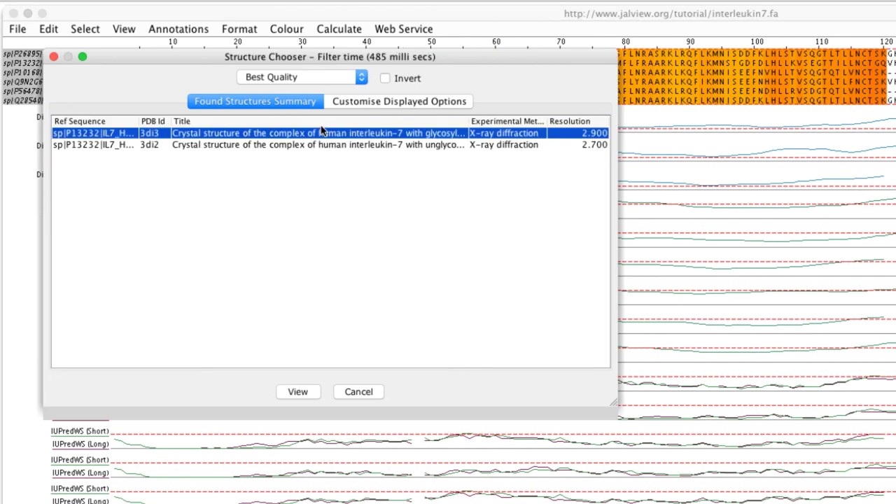
pyautogui.click(297, 392)
pyautogui.moveTo(753, 402); pyautogui.dragTo(893, 501)
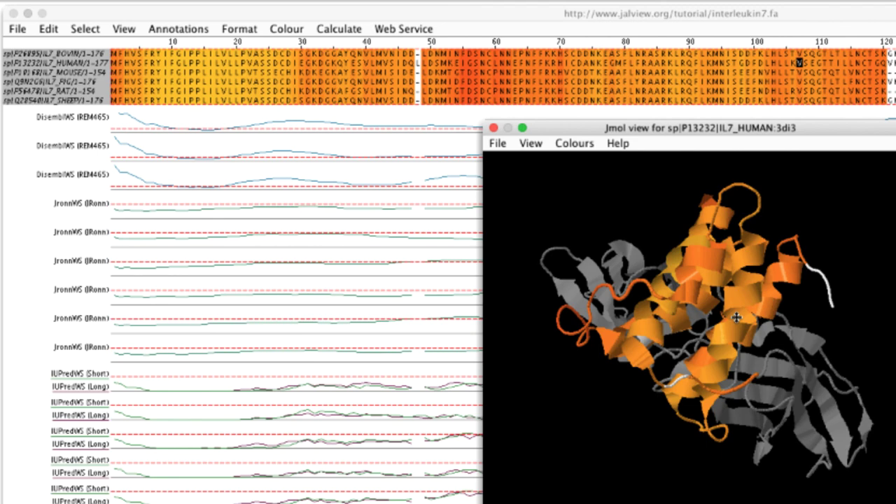